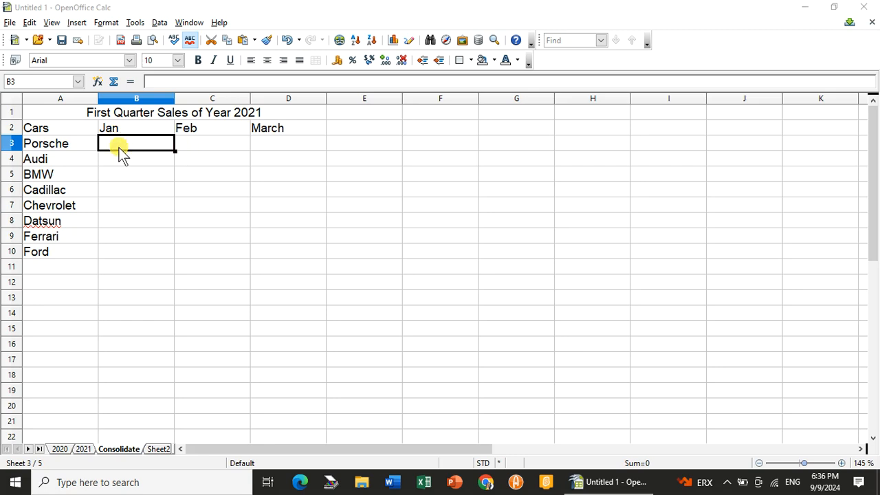
Review the first-quarter car sales on the 2020 and 2021 sheets.
{"action": "left_click", "coordinate": [63, 450]}
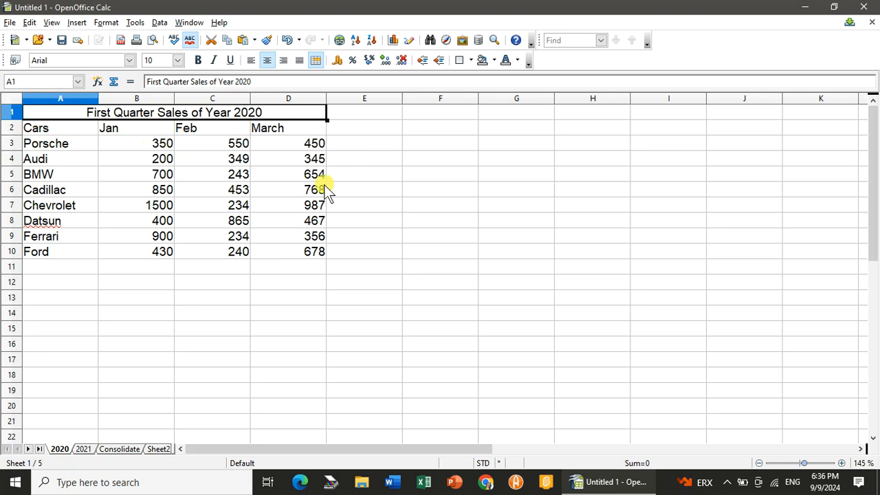
{"action": "key", "text": "ctrl+s"}
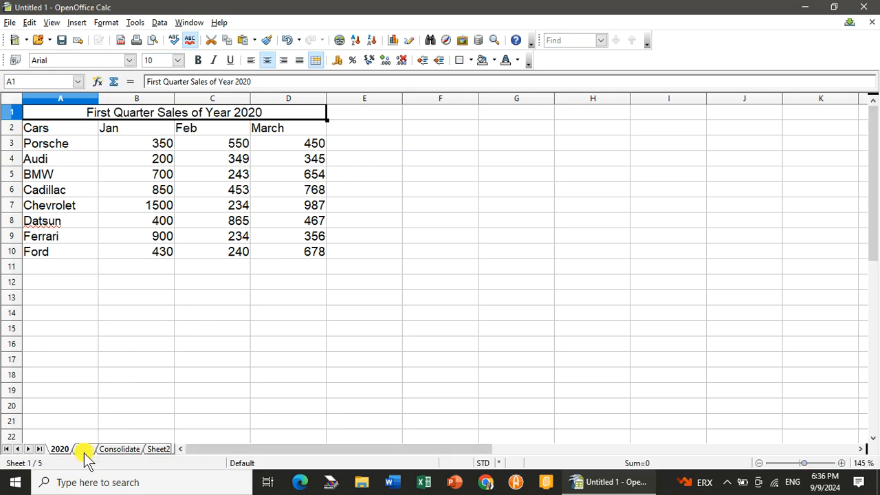
{"action": "left_click", "coordinate": [83, 448]}
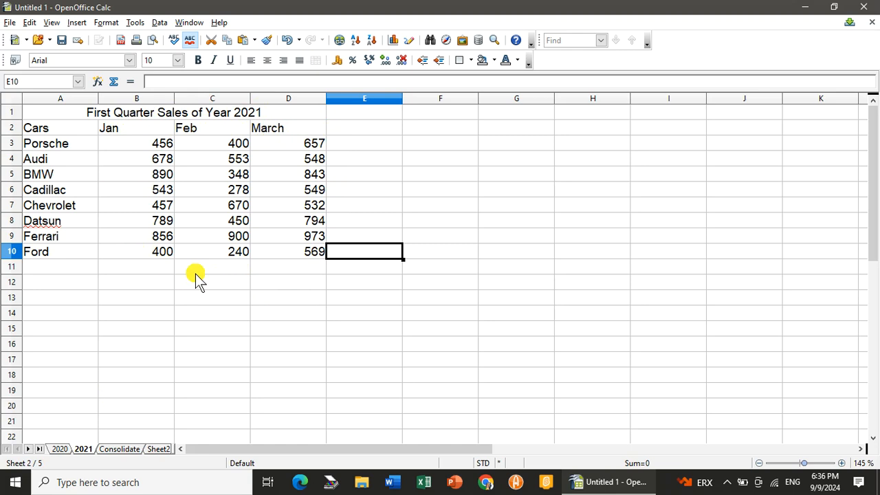
{"action": "left_click", "coordinate": [57, 449]}
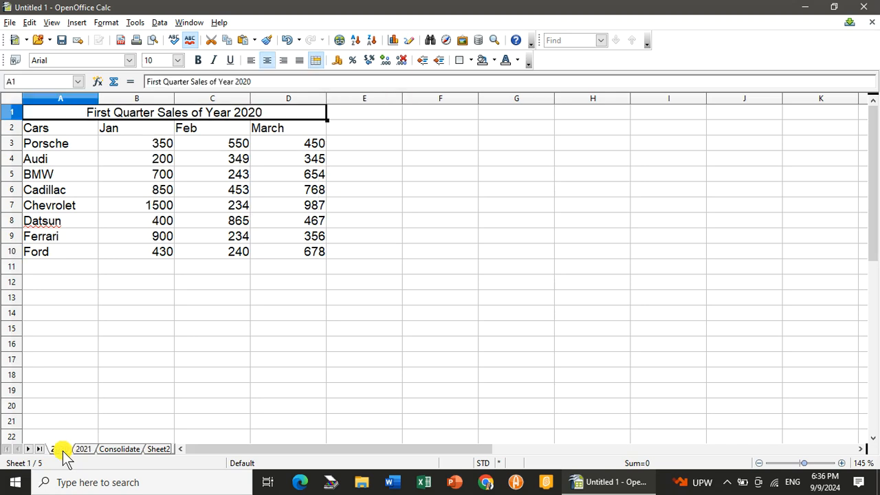
{"action": "right_click", "coordinate": [63, 450]}
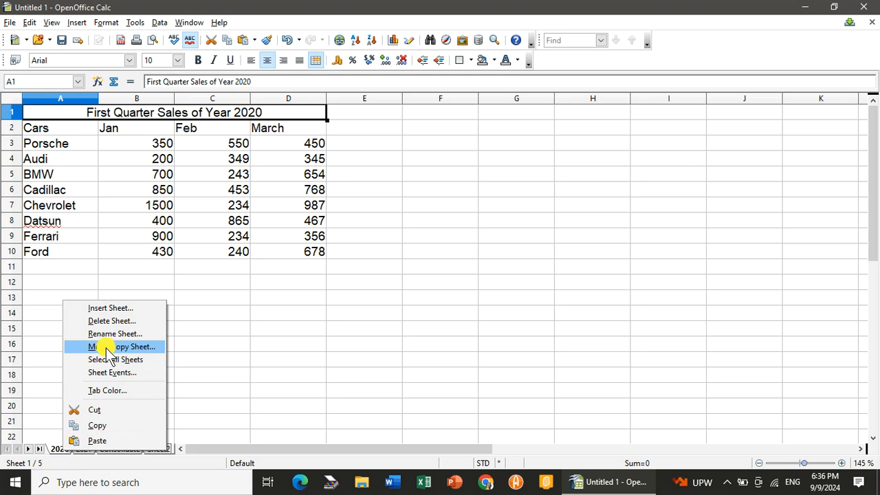
{"action": "left_click", "coordinate": [108, 349]}
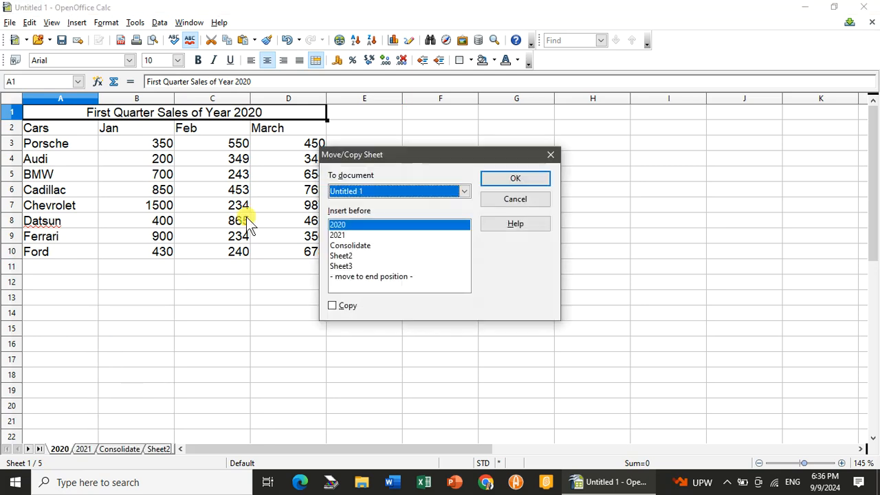
{"action": "left_click", "coordinate": [334, 307]}
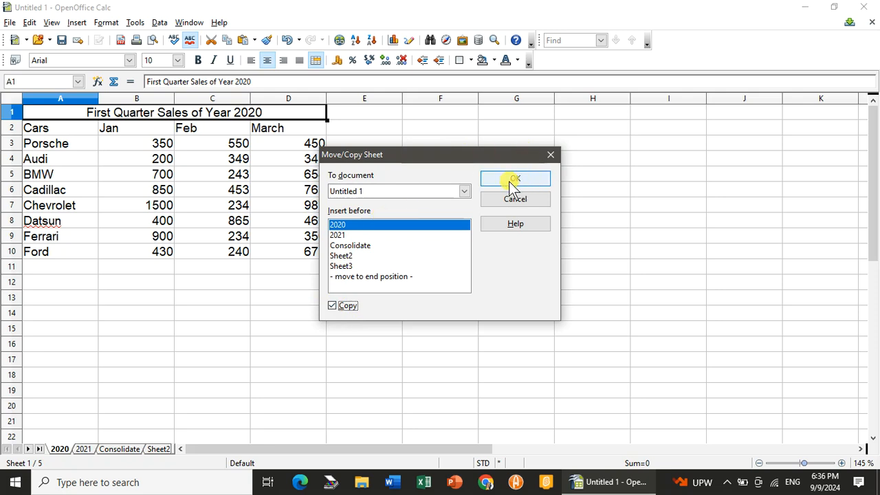
{"action": "left_click", "coordinate": [342, 256]}
{"action": "left_click", "coordinate": [333, 306]}
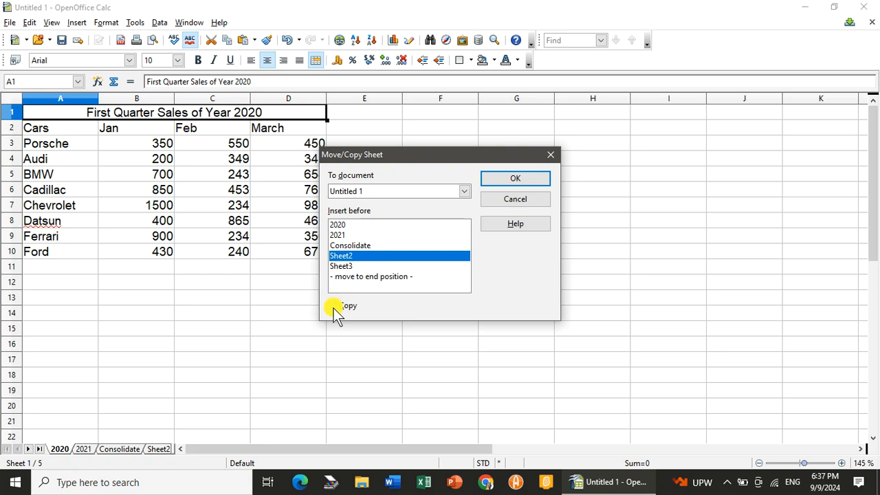
{"action": "left_click", "coordinate": [552, 157]}
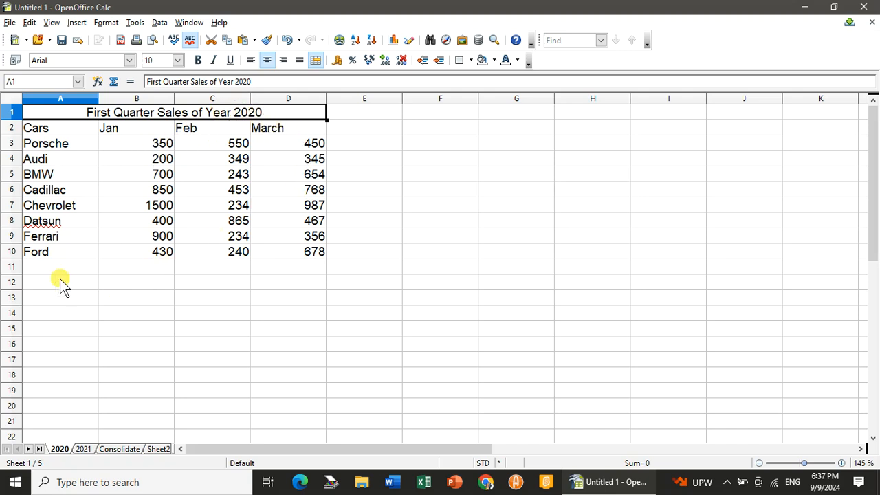
Start a data consolidation at cell B3 of the Consolidate sheet and delete both existing consolidation ranges.
{"action": "left_click", "coordinate": [83, 450]}
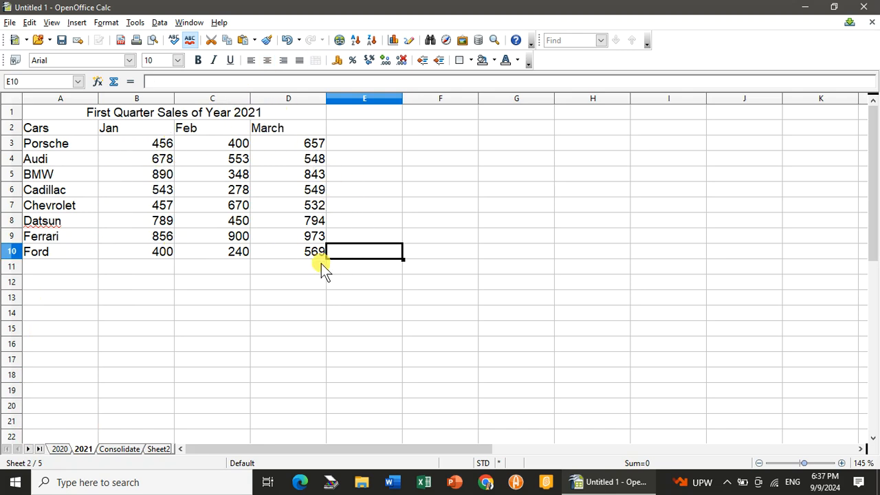
{"action": "left_click", "coordinate": [120, 450]}
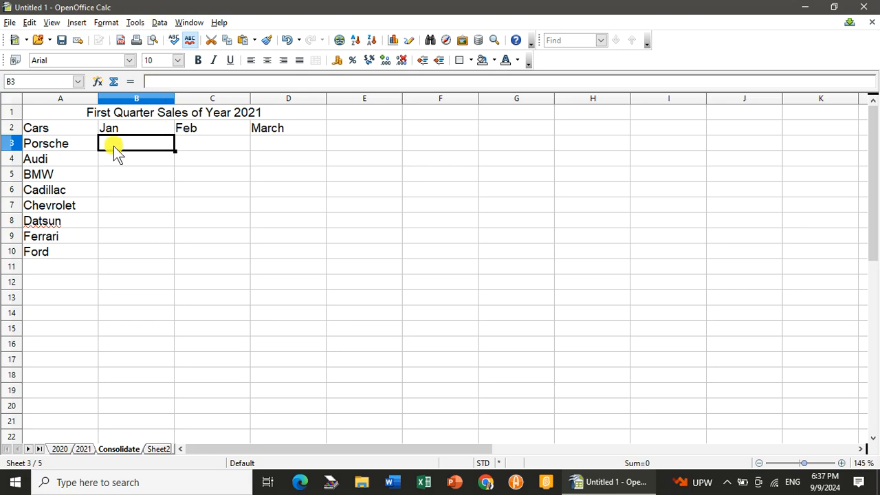
{"action": "left_click", "coordinate": [163, 22]}
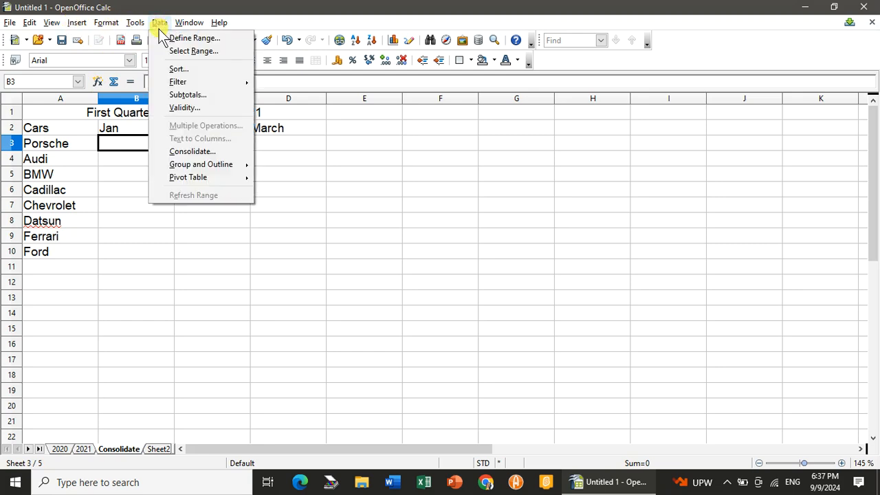
{"action": "left_click", "coordinate": [199, 151]}
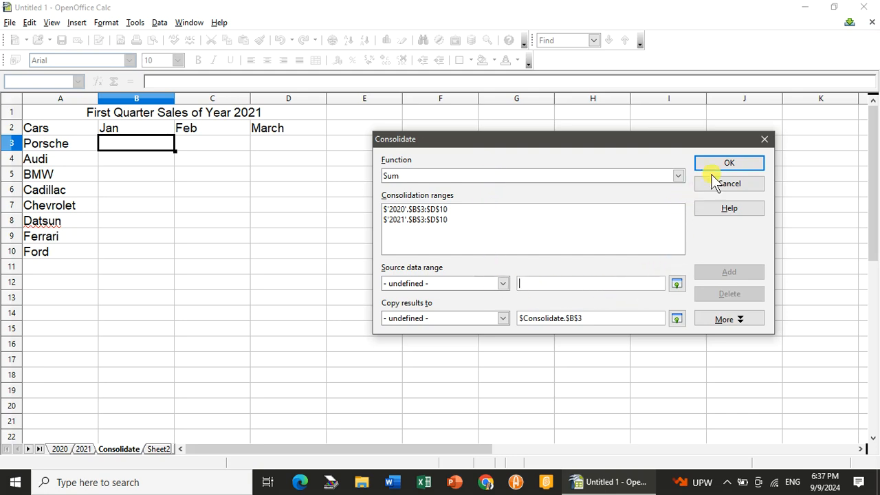
{"action": "left_click", "coordinate": [438, 219]}
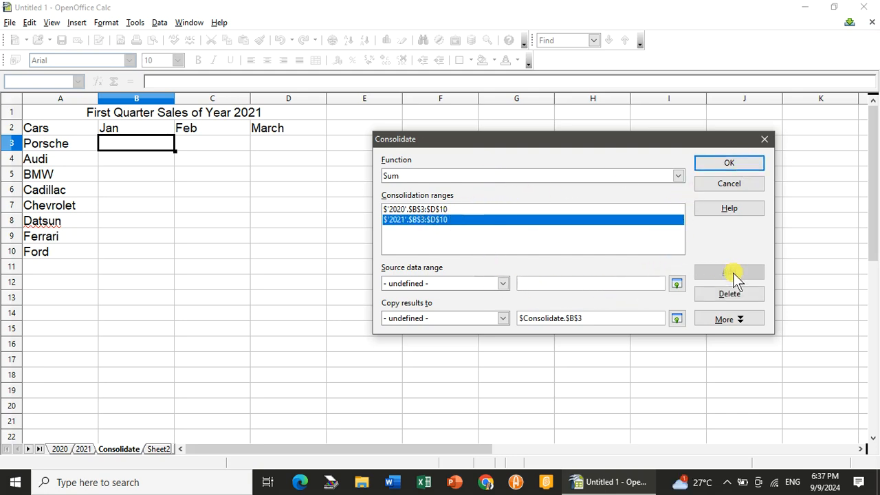
{"action": "left_click", "coordinate": [729, 293]}
{"action": "left_click", "coordinate": [459, 209]}
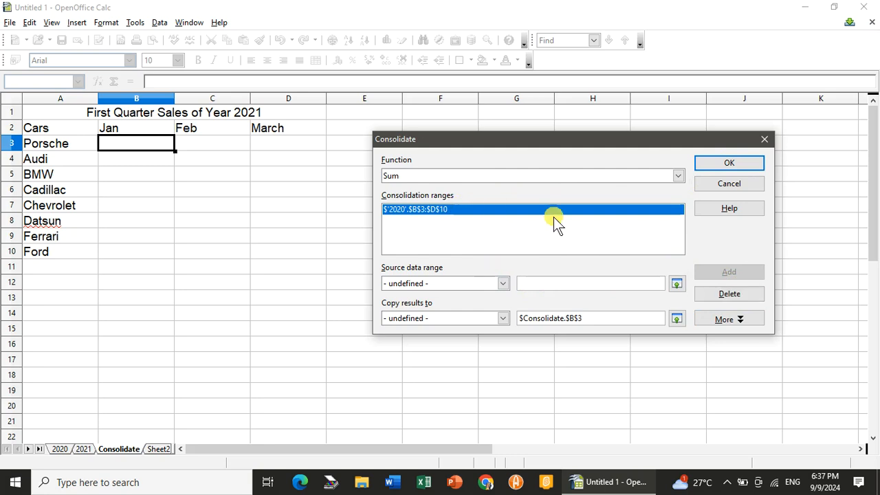
{"action": "left_click", "coordinate": [729, 294]}
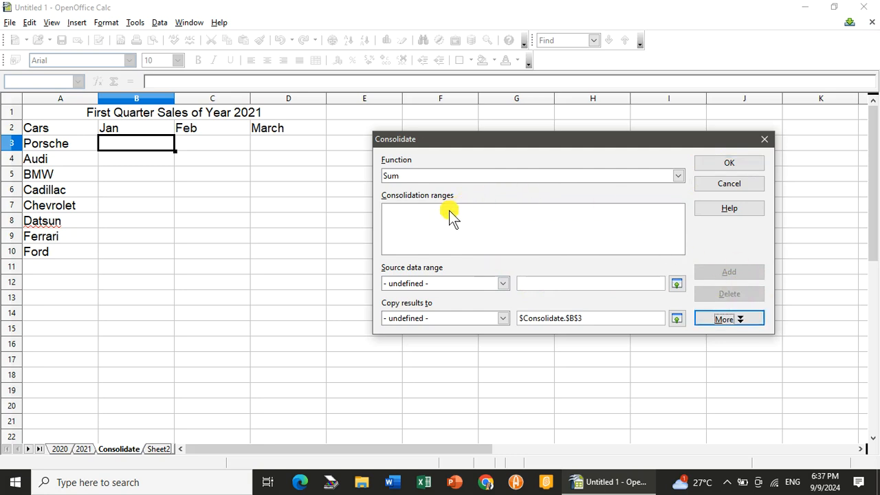
Add cells B3:D10 of the 2020 sheet as a consolidation range.
{"action": "left_click", "coordinate": [59, 449]}
{"action": "left_click", "coordinate": [158, 144]}
{"action": "left_click_drag", "start_coordinate": [158, 147], "coordinate": [290, 251]}
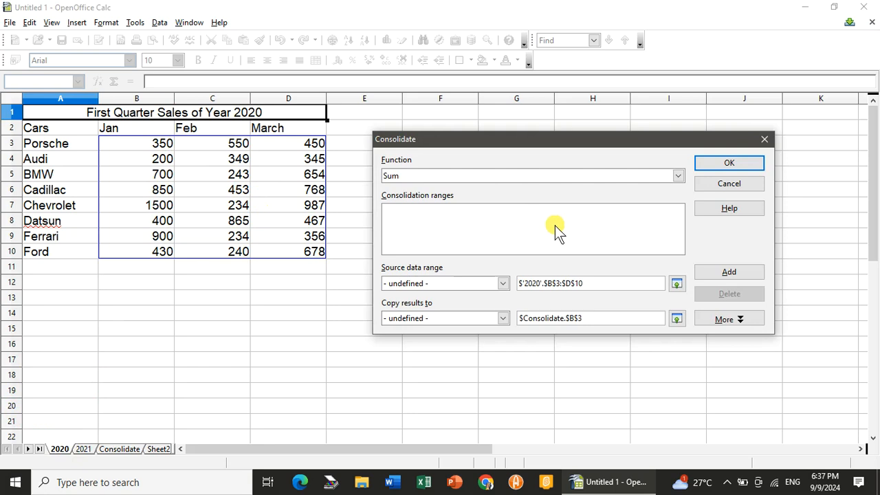
{"action": "left_click", "coordinate": [727, 274]}
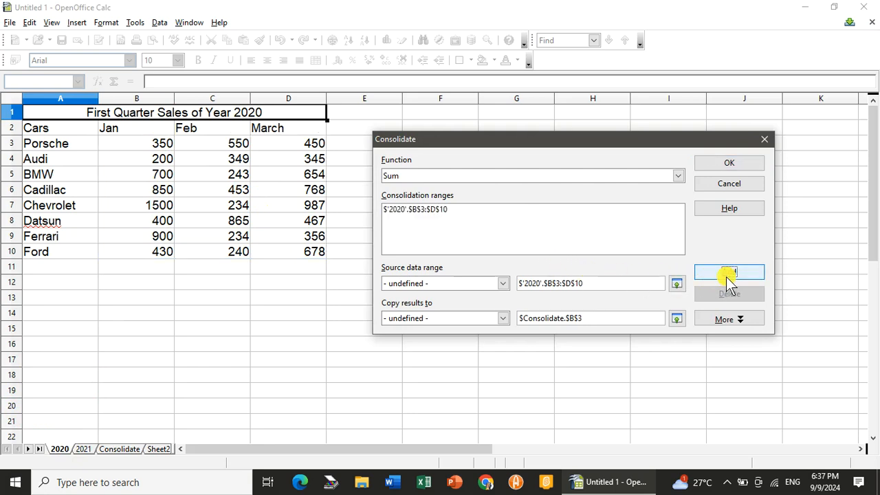
Add cells B3:D10 of the 2021 sheet as a consolidation range and run the Sum consolidation into B3 of the Consolidate sheet.
{"action": "left_click", "coordinate": [84, 449]}
{"action": "left_click_drag", "start_coordinate": [161, 149], "coordinate": [305, 255]}
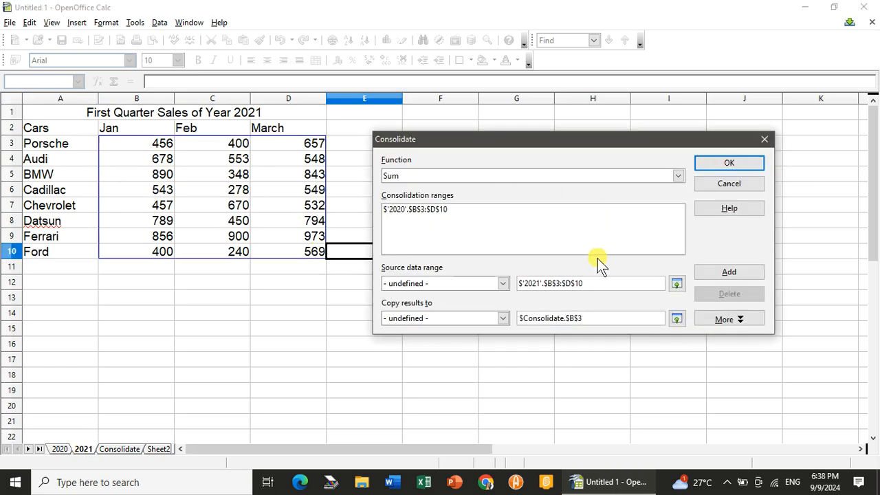
{"action": "left_click", "coordinate": [731, 275]}
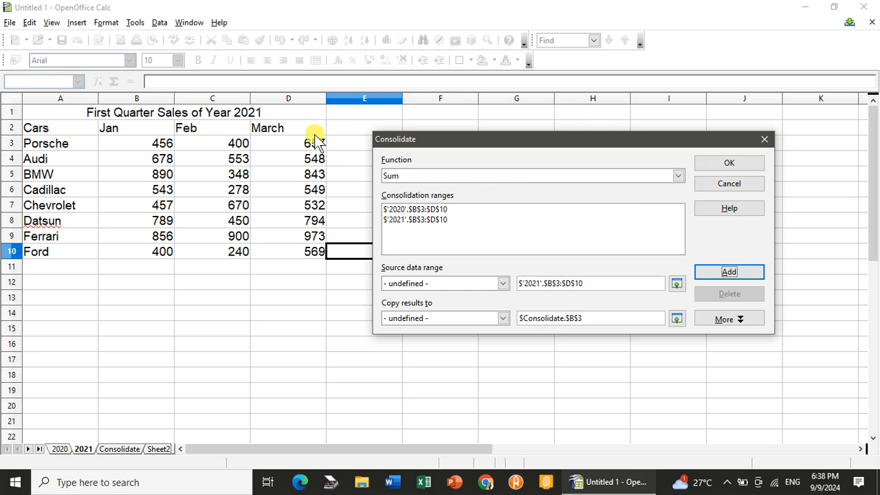
{"action": "left_click", "coordinate": [723, 164]}
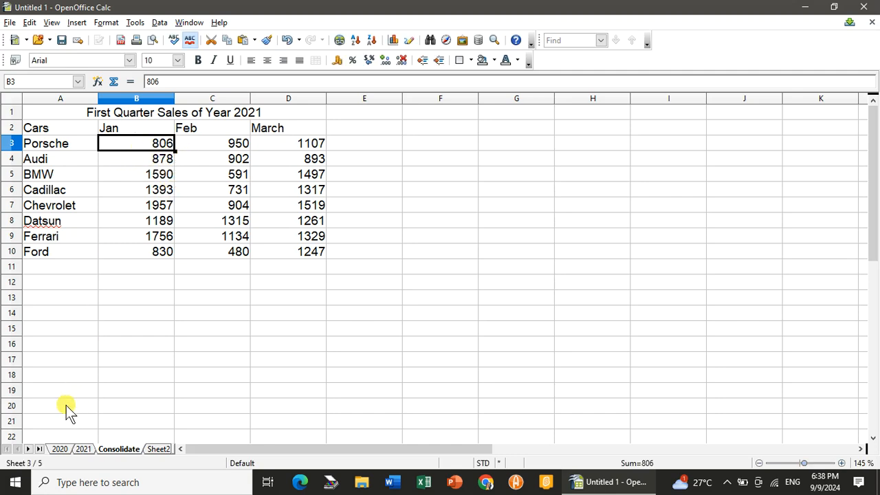
Compare the consolidated sales figures with the source figures on the 2020 and 2021 sheets.
{"action": "left_click", "coordinate": [60, 448]}
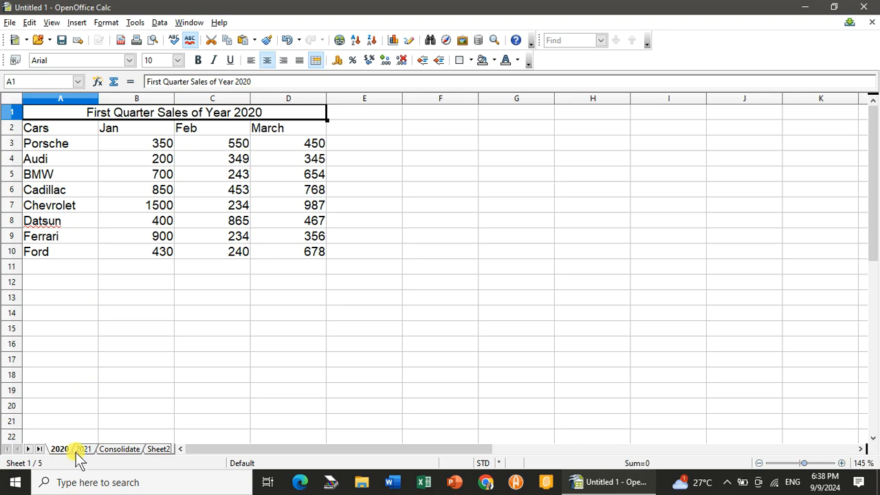
{"action": "left_click", "coordinate": [81, 455]}
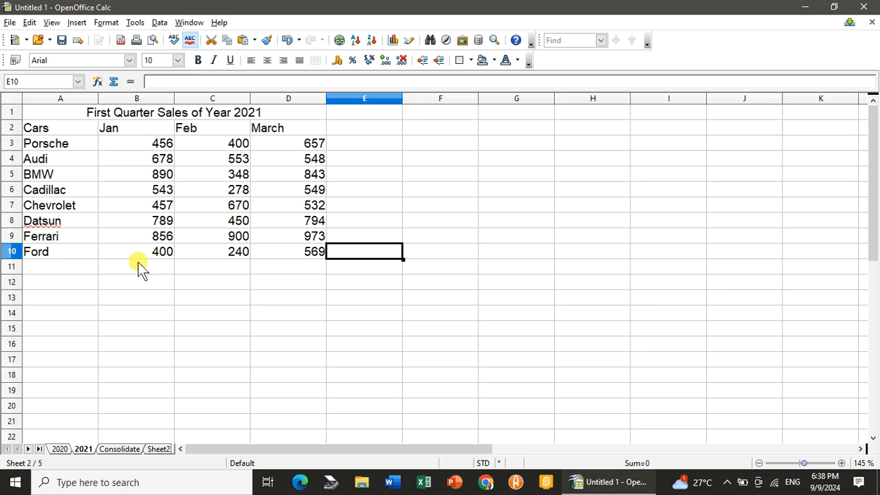
{"action": "left_click", "coordinate": [120, 448]}
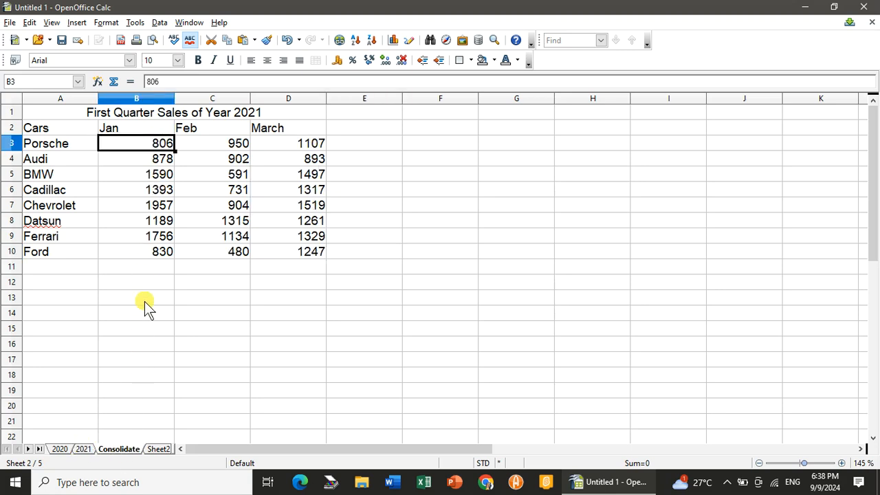
{"action": "left_click", "coordinate": [63, 448]}
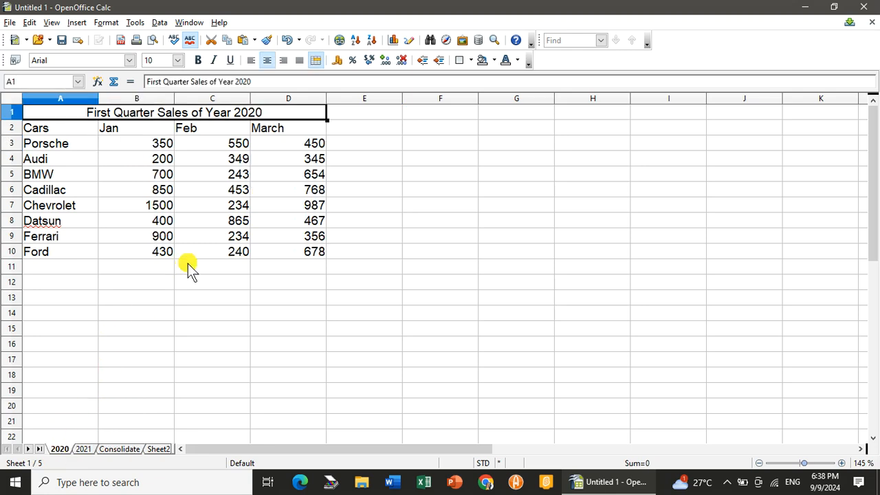